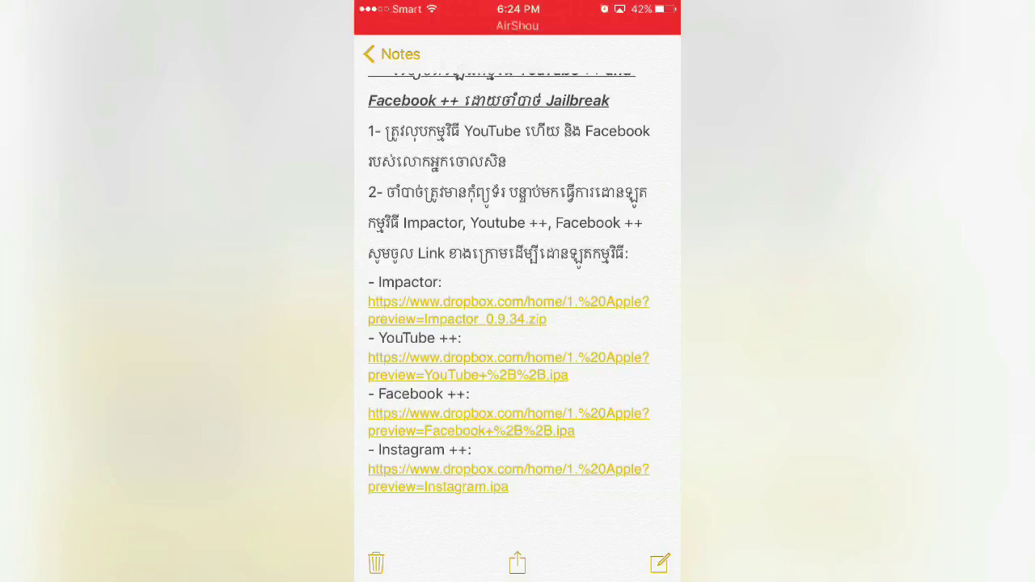
Step: Scroll through the note of Impactor, YouTube ++ and Facebook ++ download links, then go to the home screen
{"action": "scroll", "coordinate": [509, 307], "scroll_direction": "up", "scroll_amount": 3}
{"action": "scroll", "coordinate": [508, 307], "scroll_direction": "down", "scroll_amount": 4}
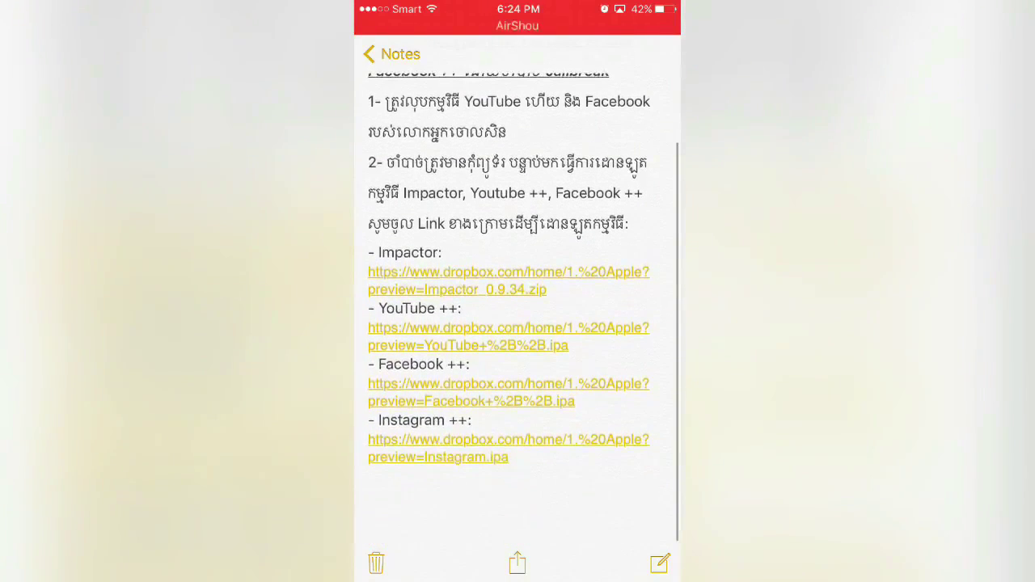
{"action": "scroll", "coordinate": [517, 308], "scroll_direction": "up", "scroll_amount": 3}
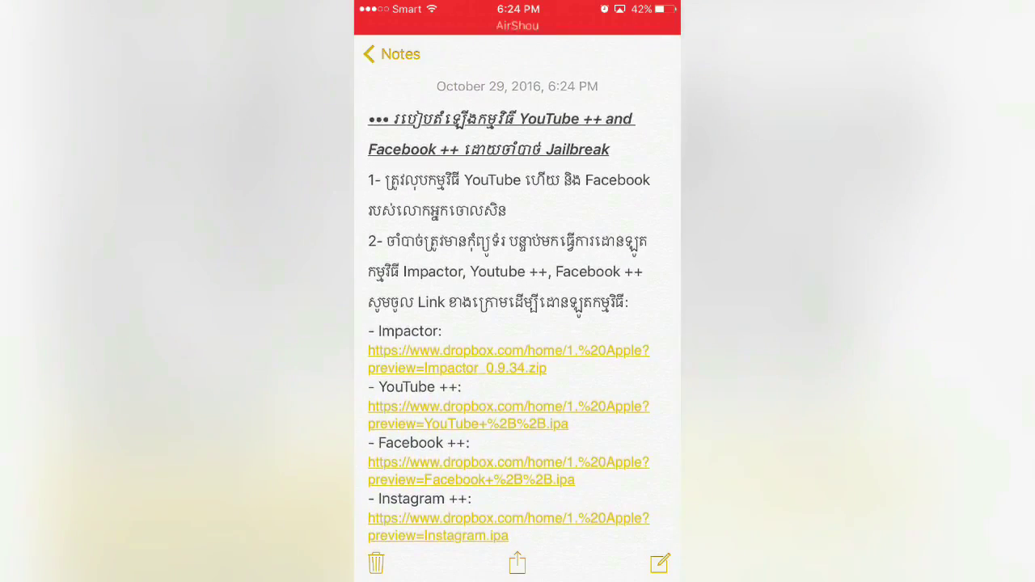
{"action": "scroll", "coordinate": [517, 308], "scroll_direction": "down", "scroll_amount": 2}
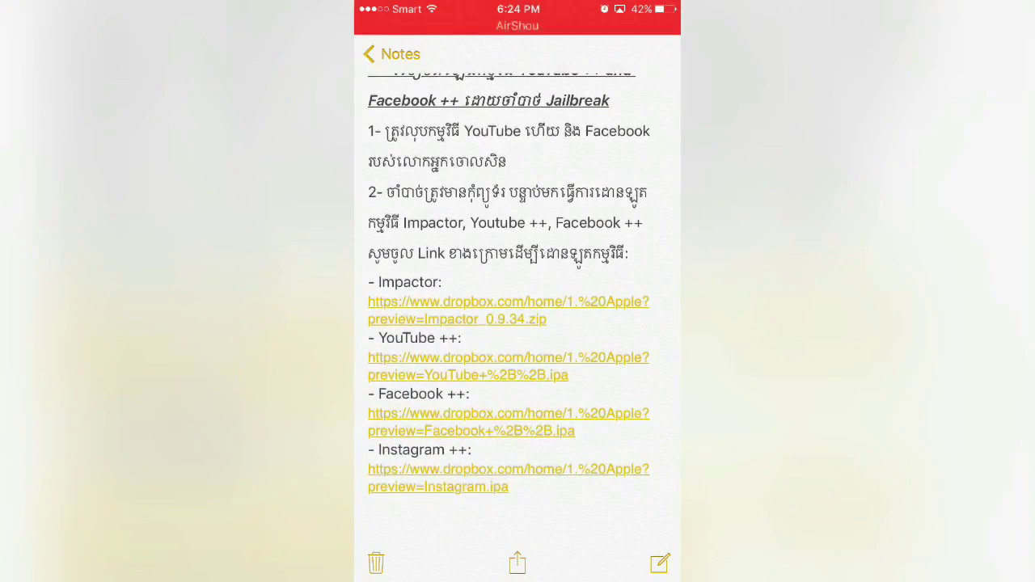
{"action": "scroll", "coordinate": [517, 307], "scroll_direction": "up", "scroll_amount": 2}
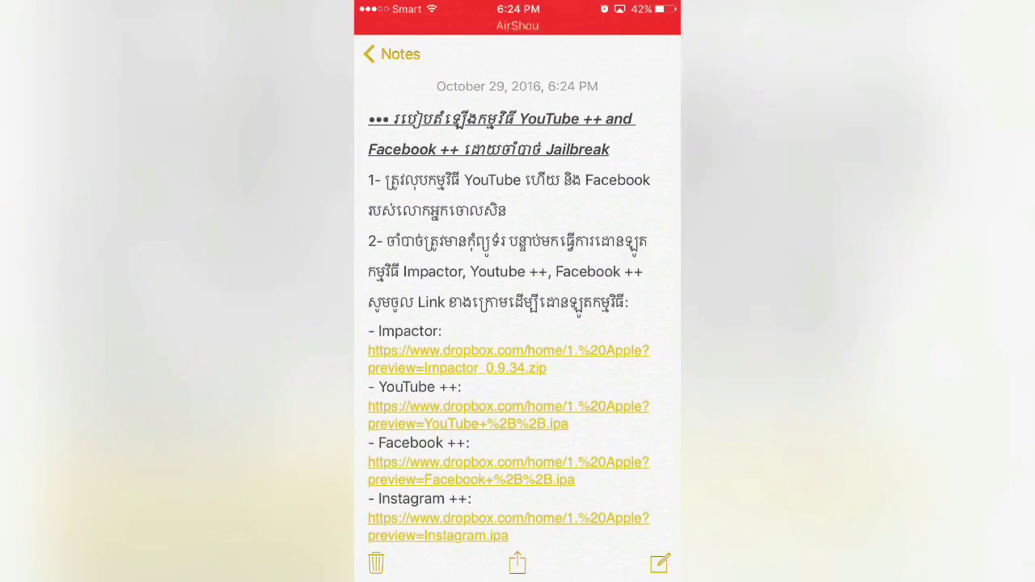
{"action": "key", "text": "super"}
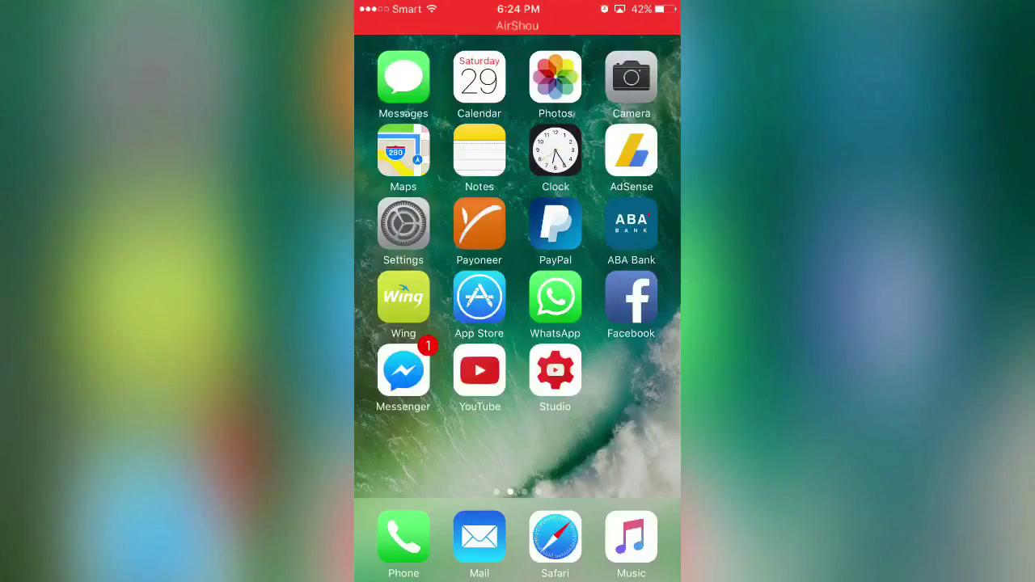
Step: Delete the YouTube and Facebook apps and their data from the home screen
{"action": "left_click_drag", "start_coordinate": [615, 308], "coordinate": [421, 307]}
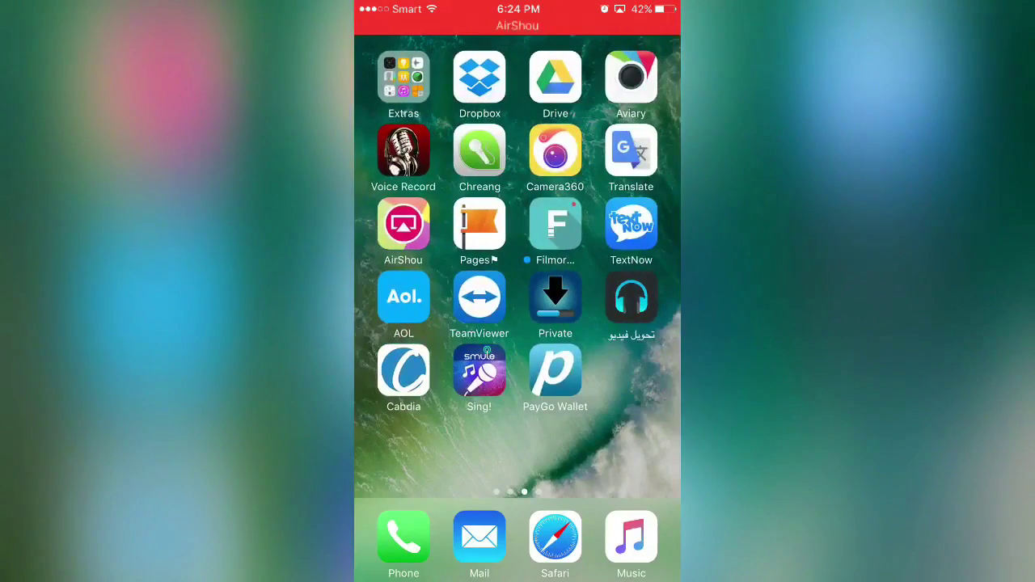
{"action": "left_click_drag", "start_coordinate": [421, 308], "coordinate": [615, 307]}
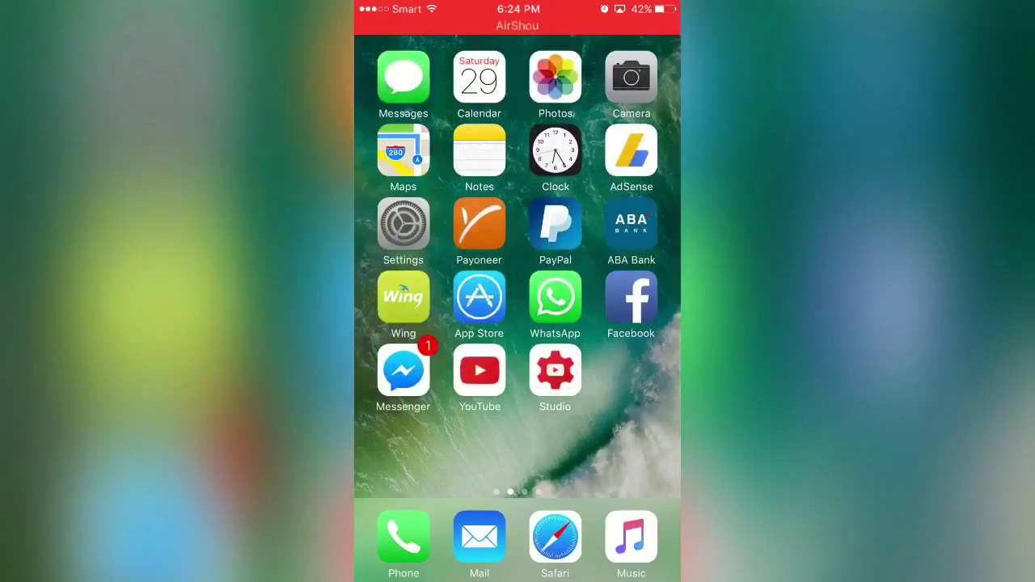
{"action": "left_click", "coordinate": [479, 370]}
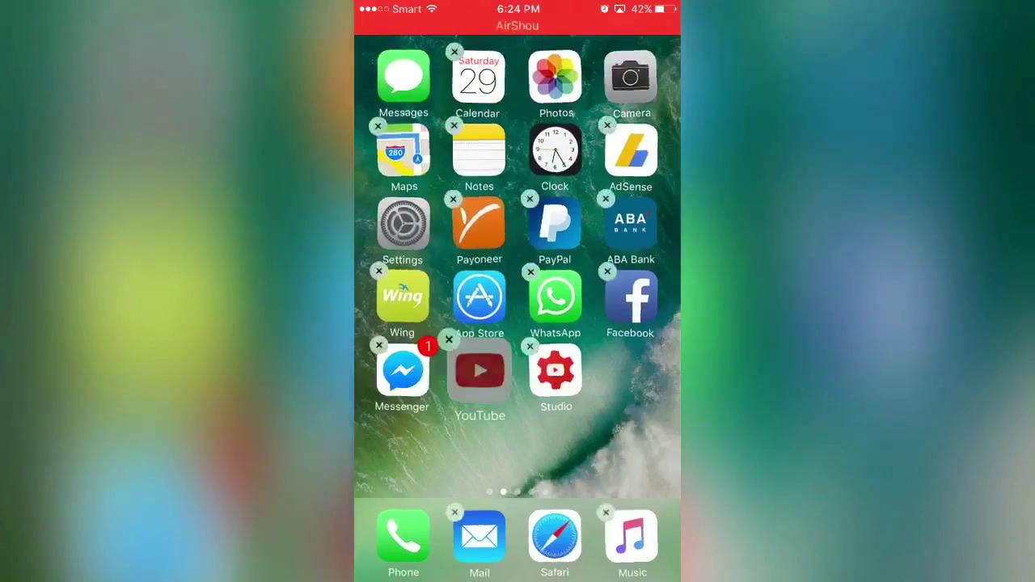
{"action": "left_click", "coordinate": [455, 344]}
{"action": "left_click", "coordinate": [575, 333]}
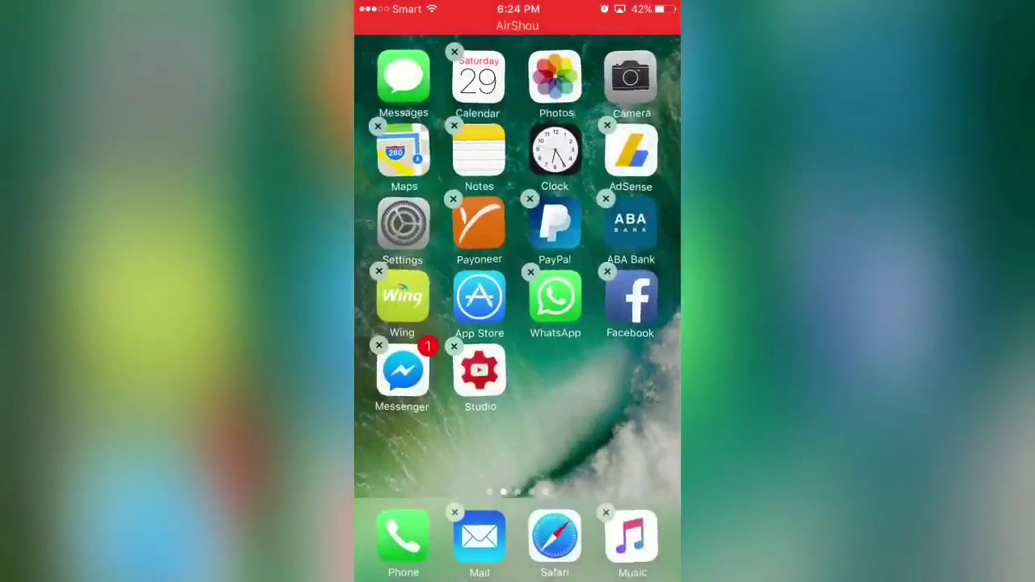
{"action": "left_click", "coordinate": [606, 271]}
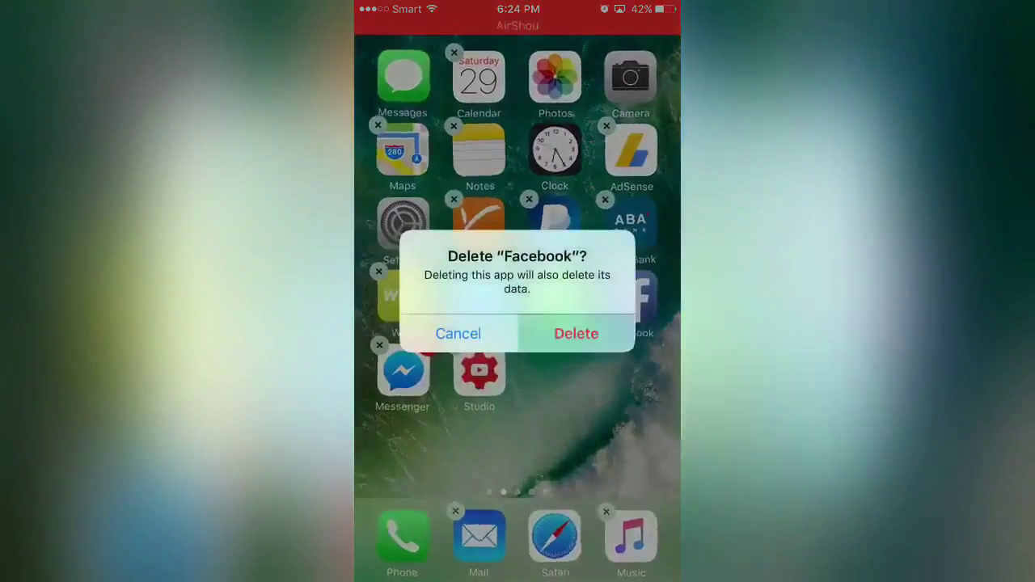
{"action": "left_click", "coordinate": [576, 333]}
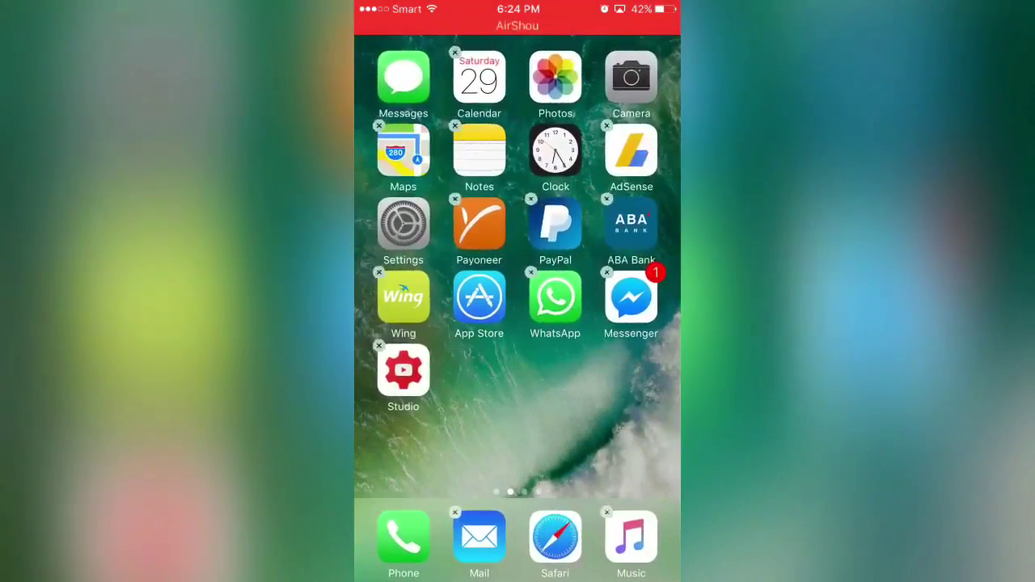
Step: Stop home-screen editing and swipe through the remaining app pages
{"action": "key", "text": "super"}
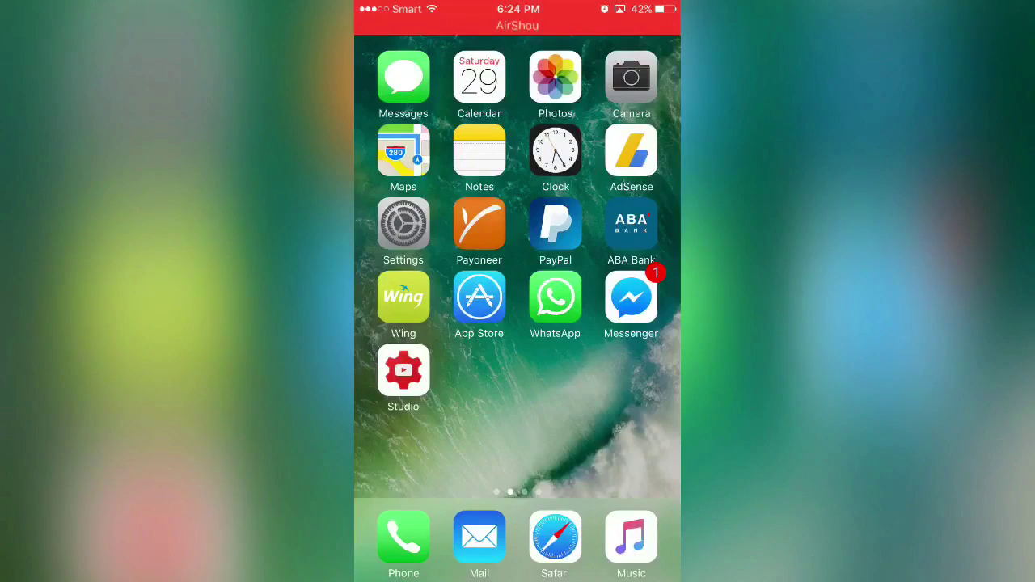
{"action": "left_click_drag", "start_coordinate": [615, 388], "coordinate": [421, 389]}
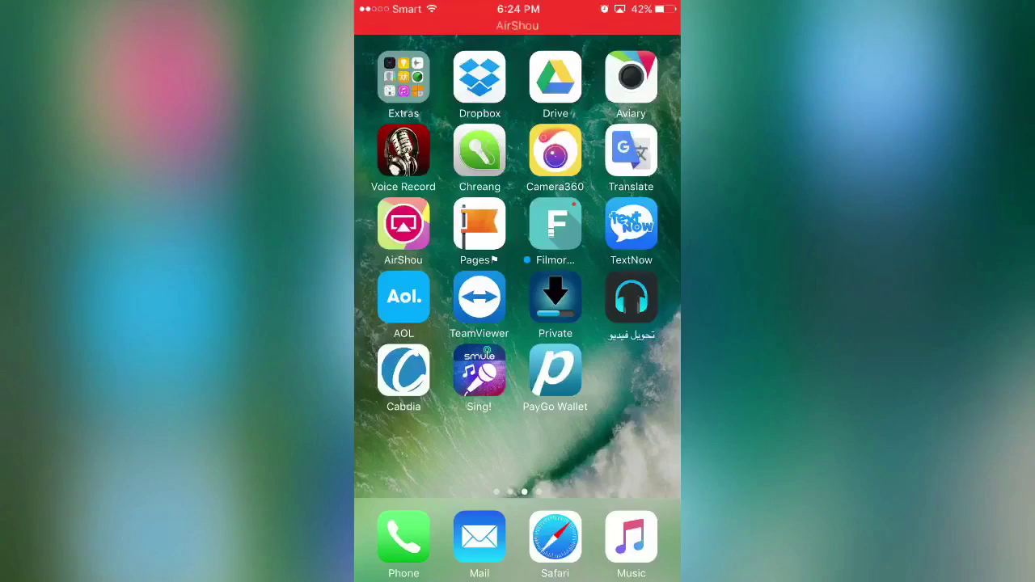
{"action": "left_click_drag", "start_coordinate": [614, 324], "coordinate": [354, 324]}
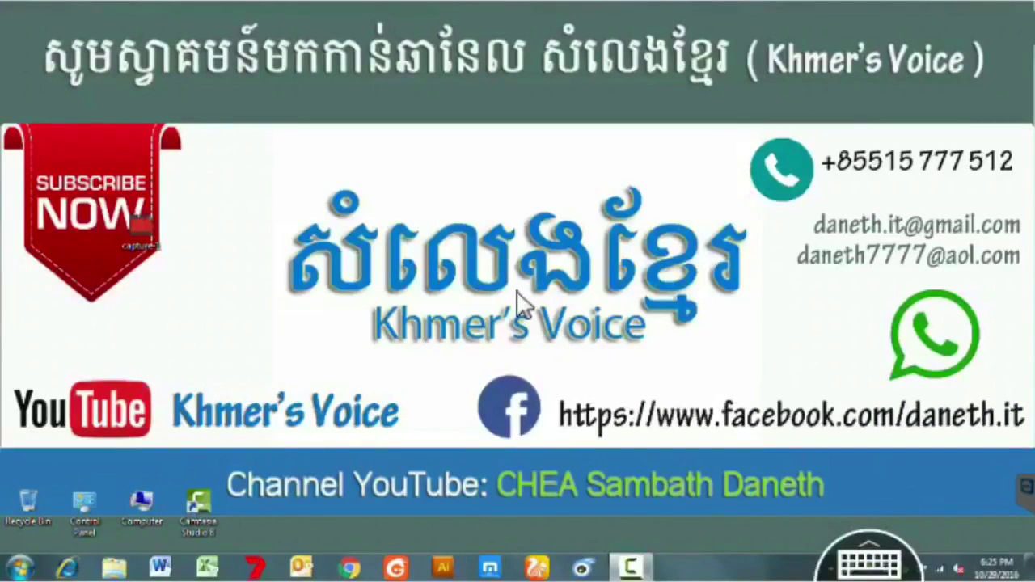
Step: In File Explorer, look inside the Google Drive APP Crack folder, then return to Google Drive
{"action": "right_click", "coordinate": [522, 305]}
{"action": "key", "text": "Escape"}
{"action": "right_click", "coordinate": [522, 306]}
{"action": "key", "text": "Escape"}
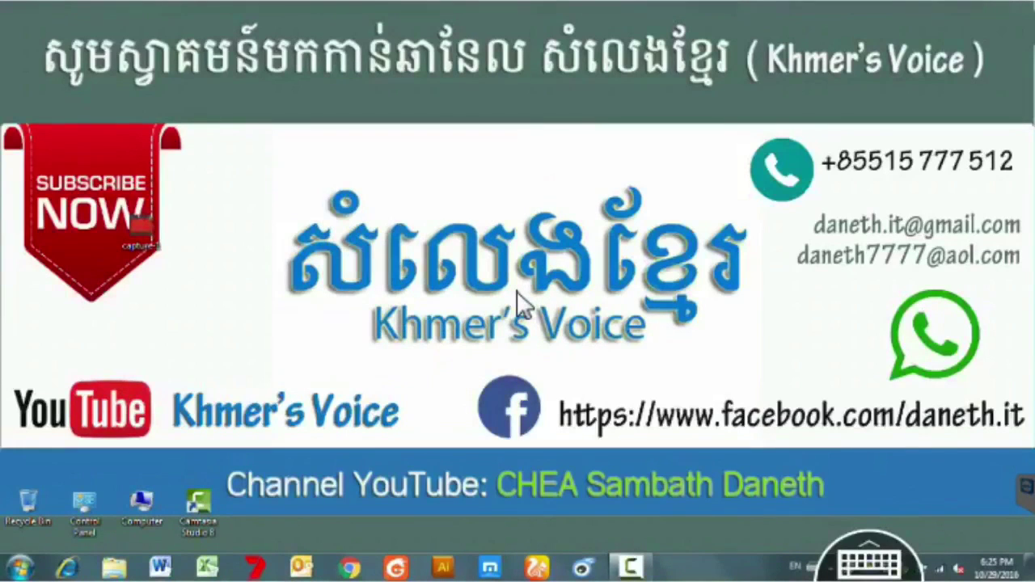
{"action": "key", "text": "super+e"}
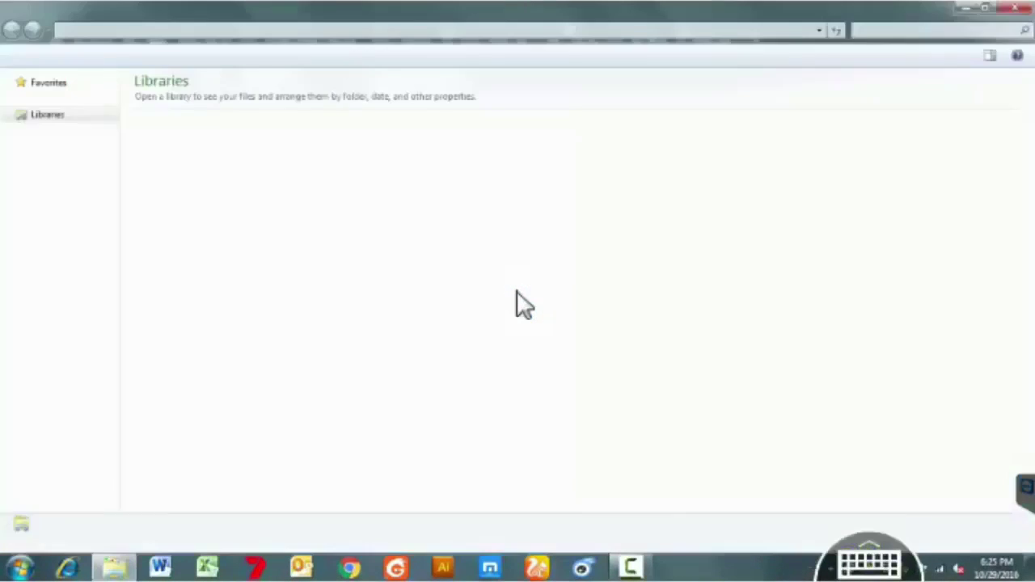
{"action": "key", "text": "Up"}
{"action": "key", "text": "Up"}
{"action": "key", "text": "Tab"}
{"action": "key", "text": "Return"}
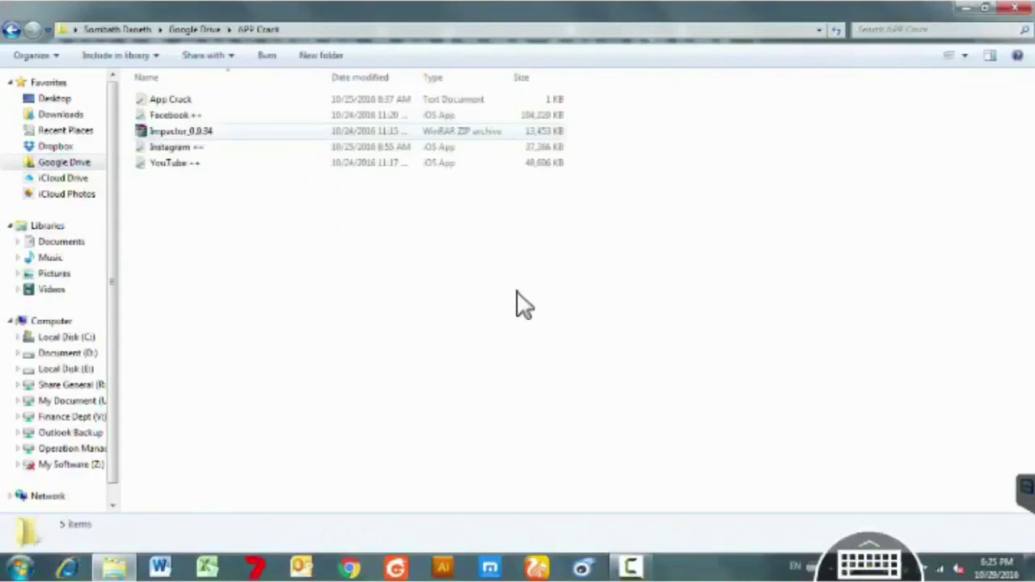
{"action": "key", "text": "ctrl+a"}
{"action": "left_click", "coordinate": [522, 306]}
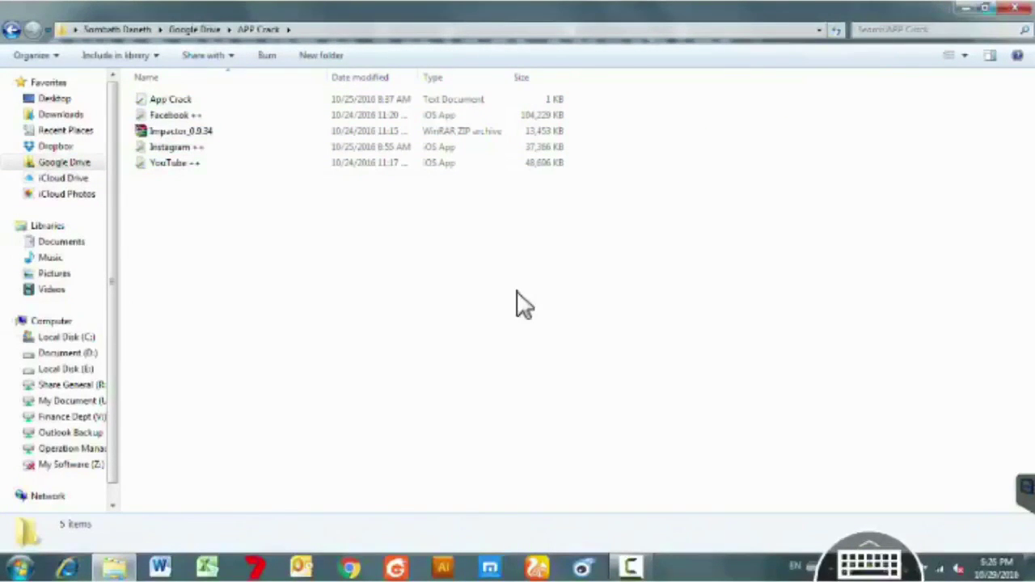
{"action": "key", "text": "BackSpace"}
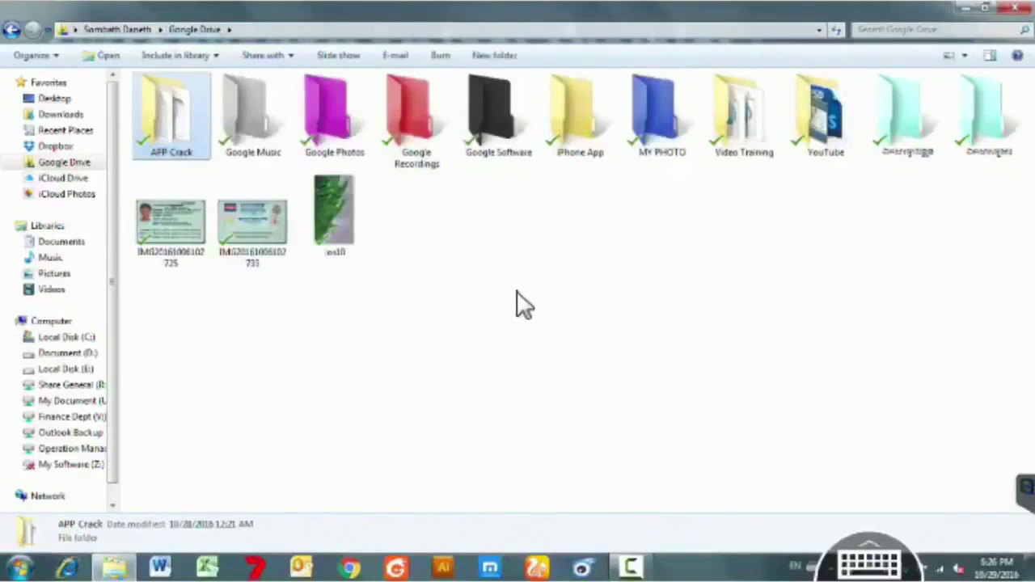
Step: Copy the APP Crack folder and paste it onto the desktop
{"action": "key", "text": "shift+F10"}
{"action": "key", "text": "Down"}
{"action": "key", "text": "Down"}
{"action": "key", "text": "Down"}
{"action": "key", "text": "Down"}
{"action": "key", "text": "Down"}
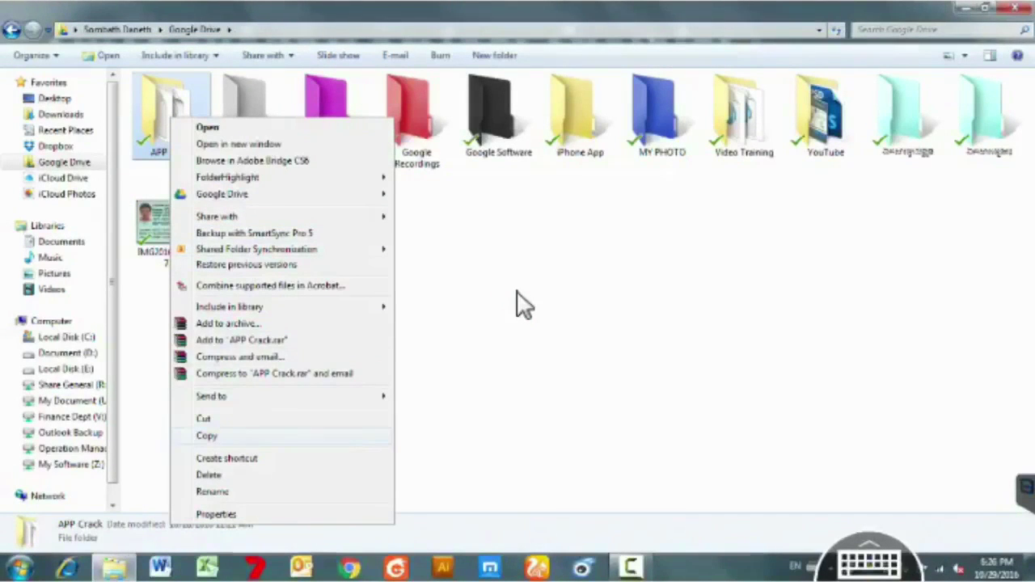
{"action": "key", "text": "Return"}
{"action": "key", "text": "super+d"}
{"action": "key", "text": "shift+F10"}
{"action": "key", "text": "p"}
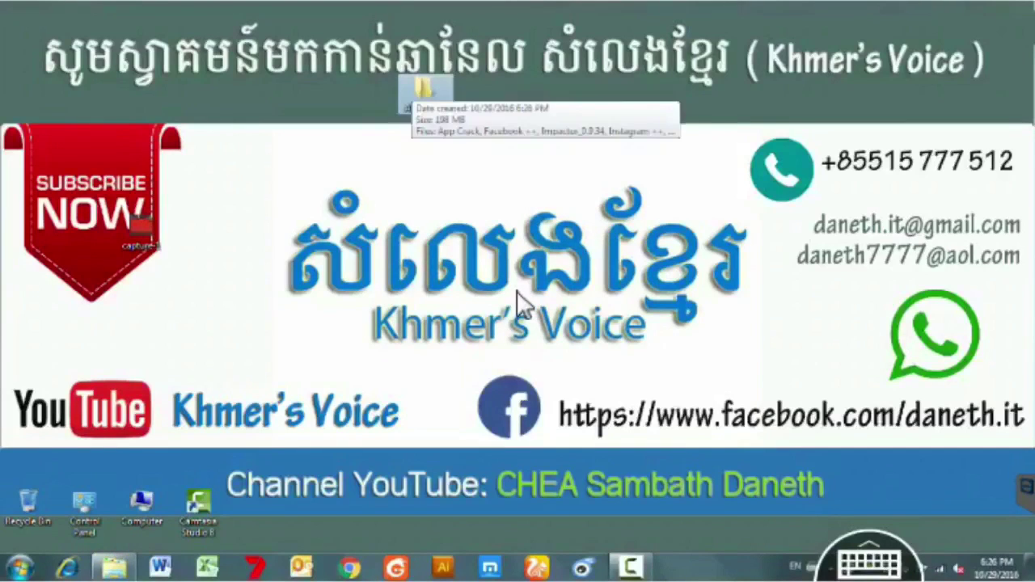
Step: In APP Crack, extract Impactor_0.9.34.zip into its own Impactor_0.9.34 folder
{"action": "key", "text": "Return"}
{"action": "key", "text": "Up"}
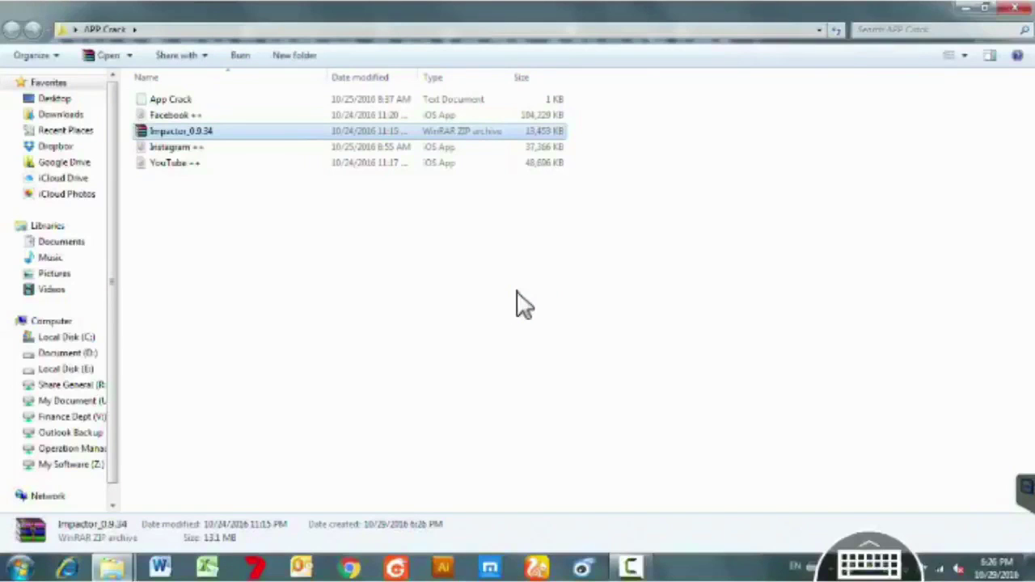
{"action": "key", "text": "shift+F10"}
{"action": "key", "text": "Down"}
{"action": "key", "text": "Down"}
{"action": "key", "text": "Down"}
{"action": "key", "text": "Down"}
{"action": "key", "text": "Return"}
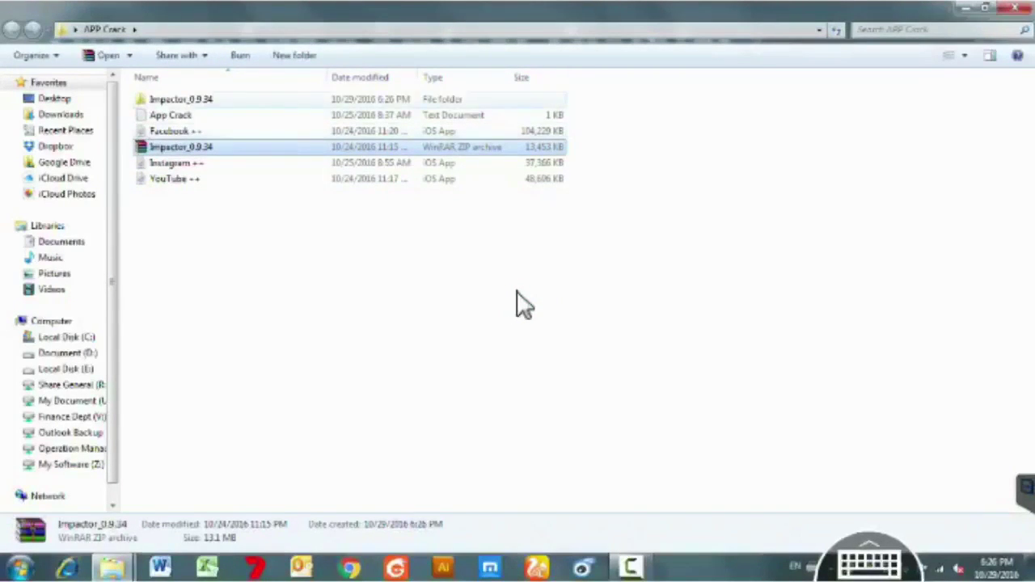
Step: Launch the Impactor application from the extracted Impactor_0.9.34 folder
{"action": "key", "text": "Home"}
{"action": "key", "text": "Return"}
{"action": "key", "text": "Down"}
{"action": "key", "text": "Down"}
{"action": "key", "text": "Down"}
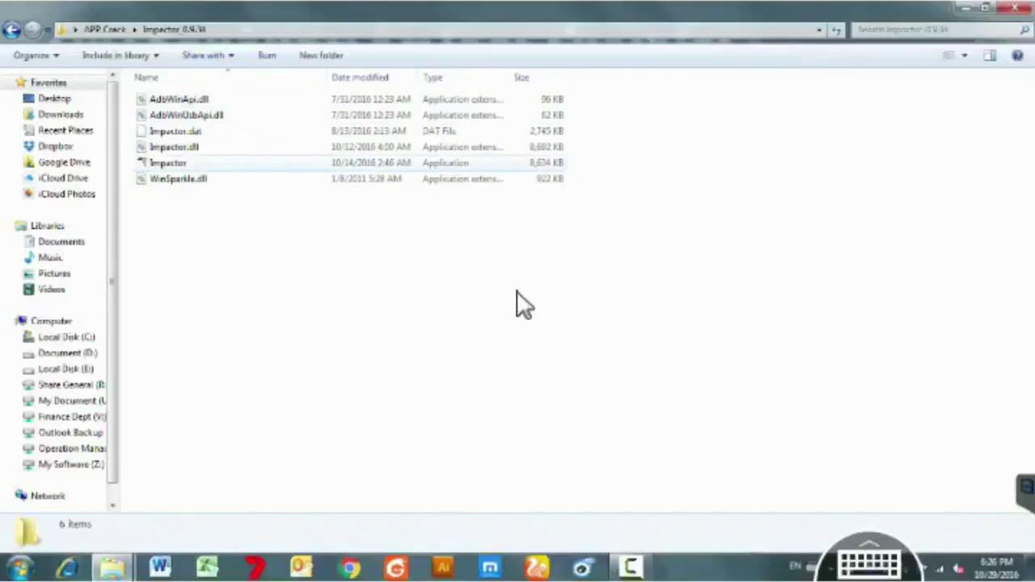
{"action": "key", "text": "Return"}
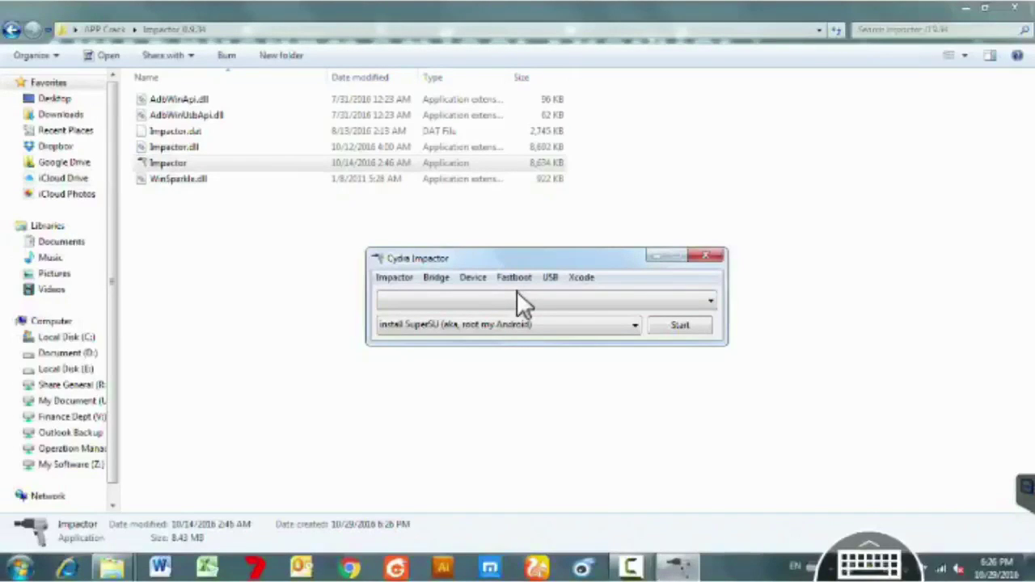
Step: Close Cydia Impactor and the Explorer window, then dismiss the iTunes audio-configuration warning
{"action": "key", "text": "alt+F4"}
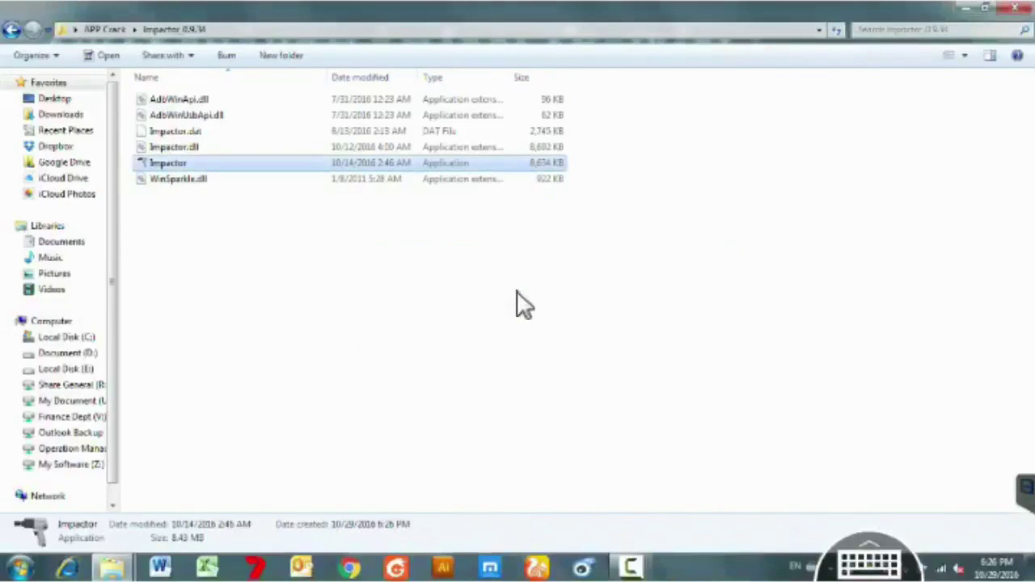
{"action": "key", "text": "alt+F4"}
{"action": "right_click", "coordinate": [521, 303]}
{"action": "left_click", "coordinate": [522, 303]}
{"action": "right_click", "coordinate": [521, 303]}
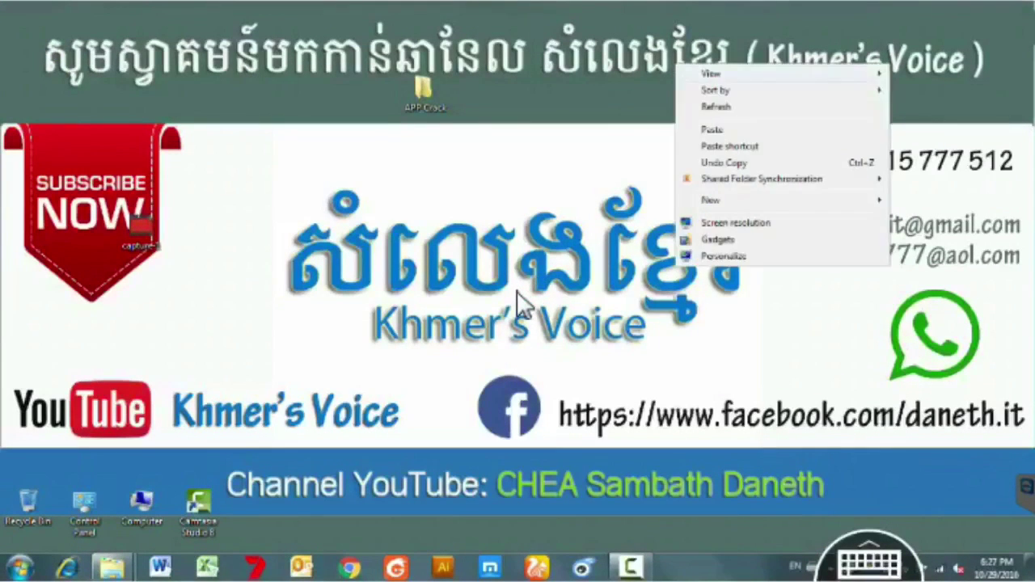
{"action": "left_click", "coordinate": [522, 303]}
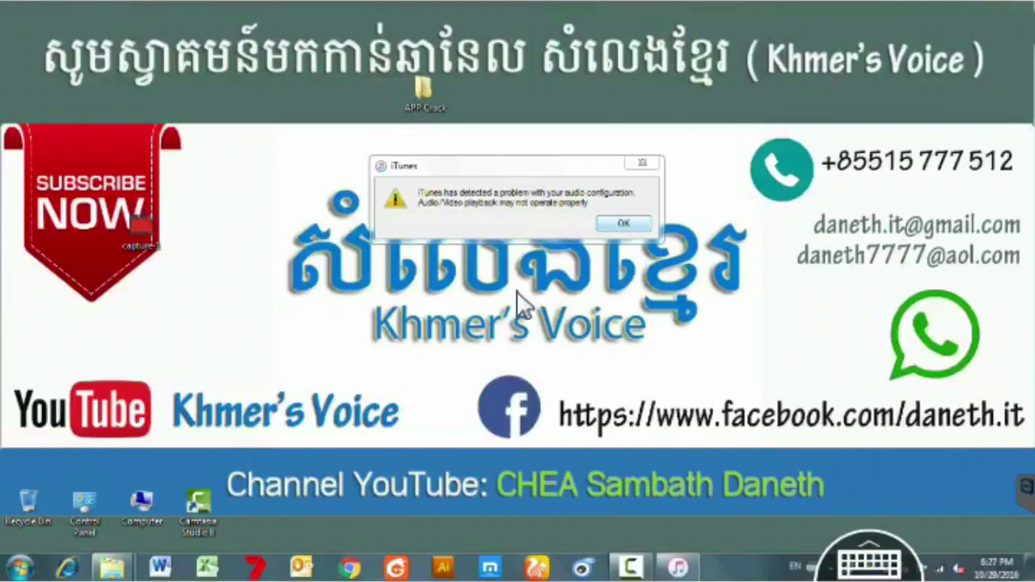
{"action": "key", "text": "Return"}
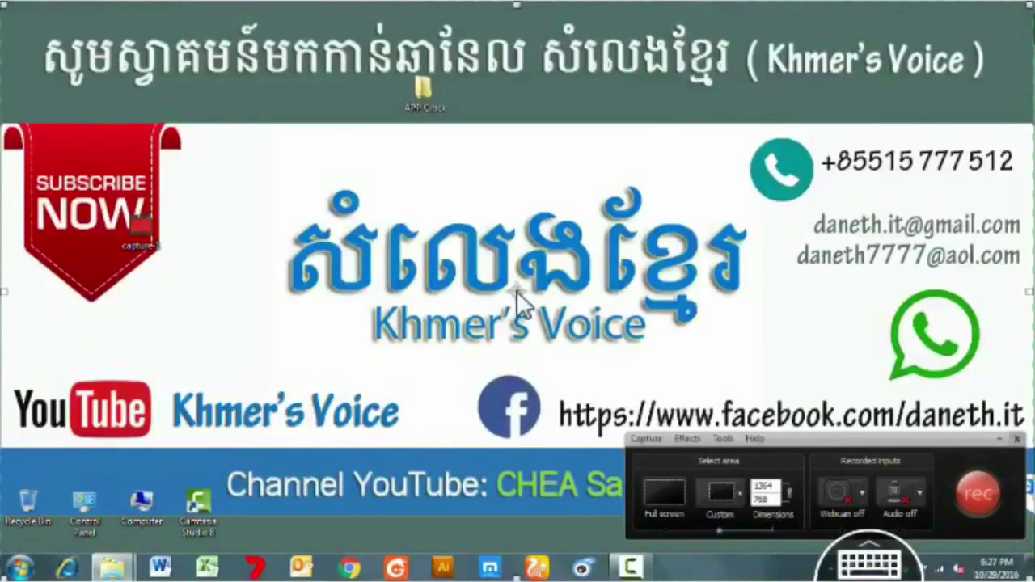
Step: Reopen the desktop APP Crack folder and its Impactor_0.9.34 subfolder
{"action": "key", "text": "shift+F10"}
{"action": "key", "text": "Right"}
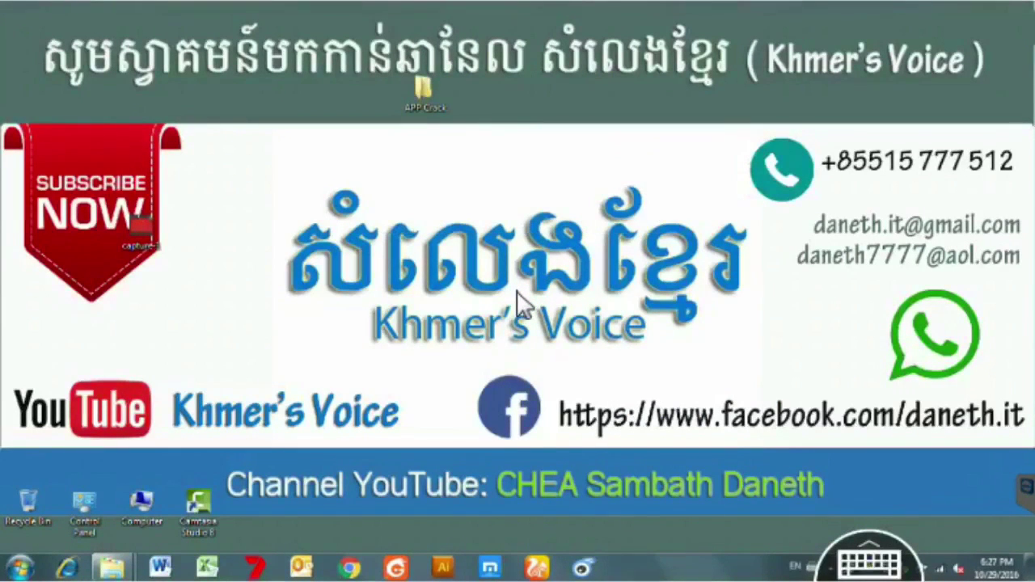
{"action": "key", "text": "shift+F10"}
{"action": "key", "text": "Escape"}
{"action": "key", "text": "Return"}
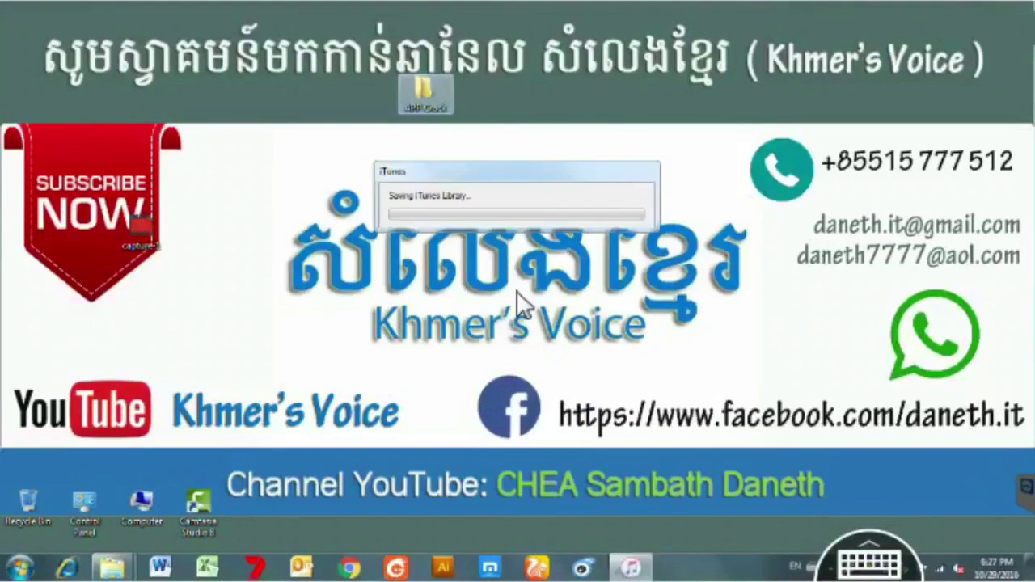
{"action": "key", "text": "End"}
{"action": "key", "text": "Up"}
{"action": "key", "text": "Up"}
{"action": "key", "text": "Home"}
{"action": "key", "text": "Return"}
Step: Relaunch Impactor, snap Explorer left showing APP Crack, and check Impactor's action list
{"action": "key", "text": "Down"}
{"action": "key", "text": "Down"}
{"action": "key", "text": "Down"}
{"action": "key", "text": "Down"}
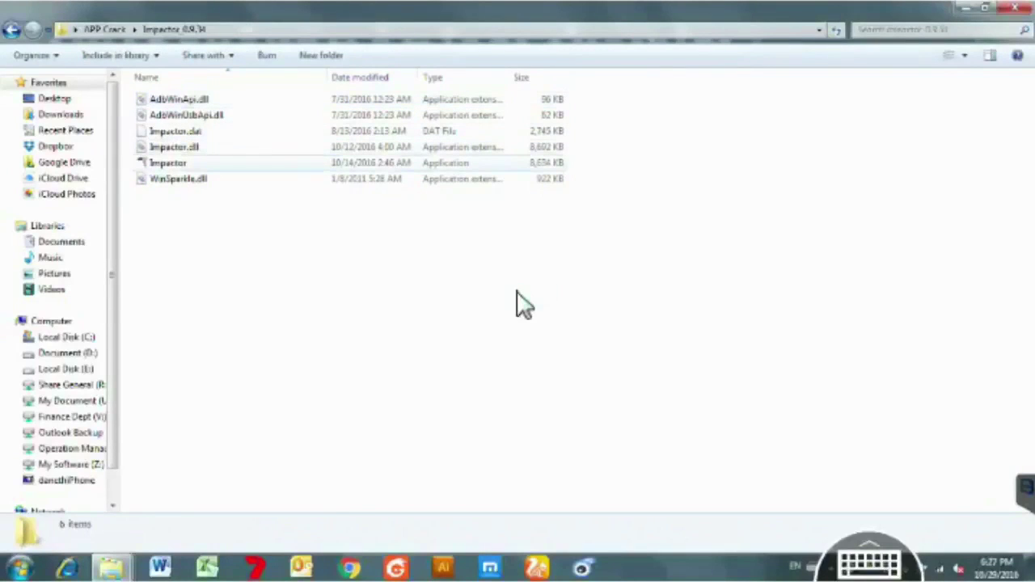
{"action": "key", "text": "Return"}
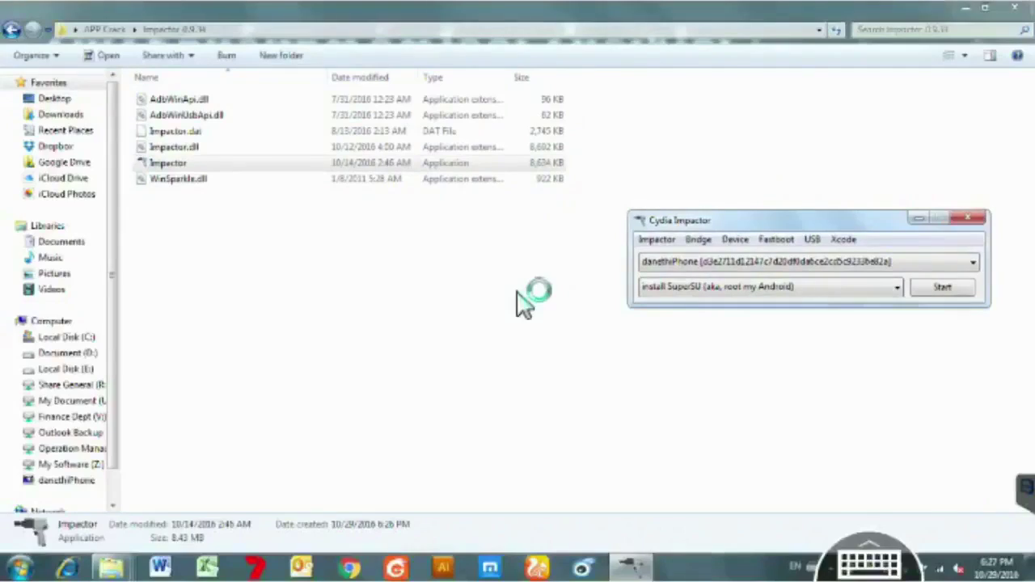
{"action": "key", "text": "super+Down"}
{"action": "key", "text": "super+Down"}
{"action": "key", "text": "super+Left"}
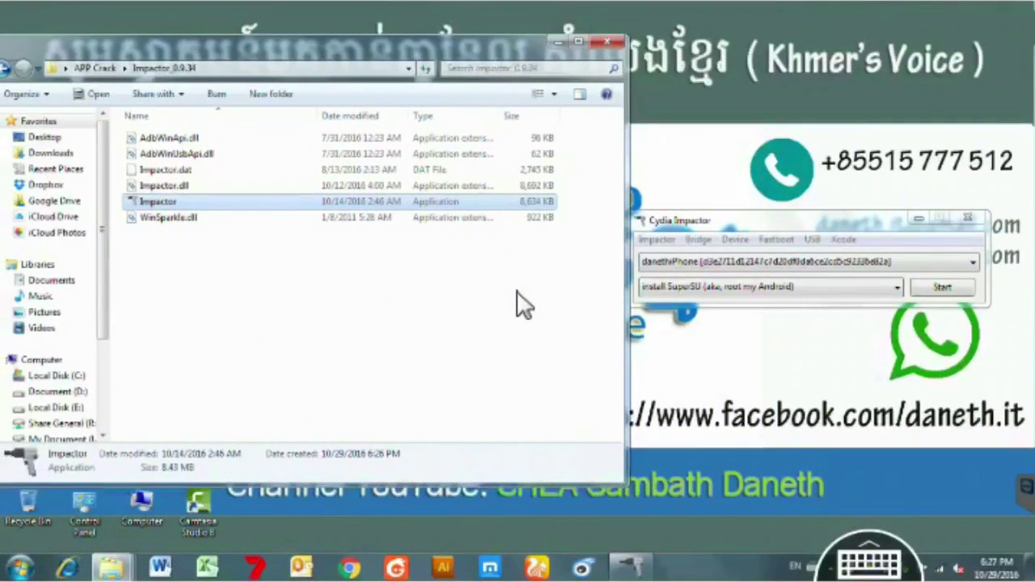
{"action": "key", "text": "alt+Up"}
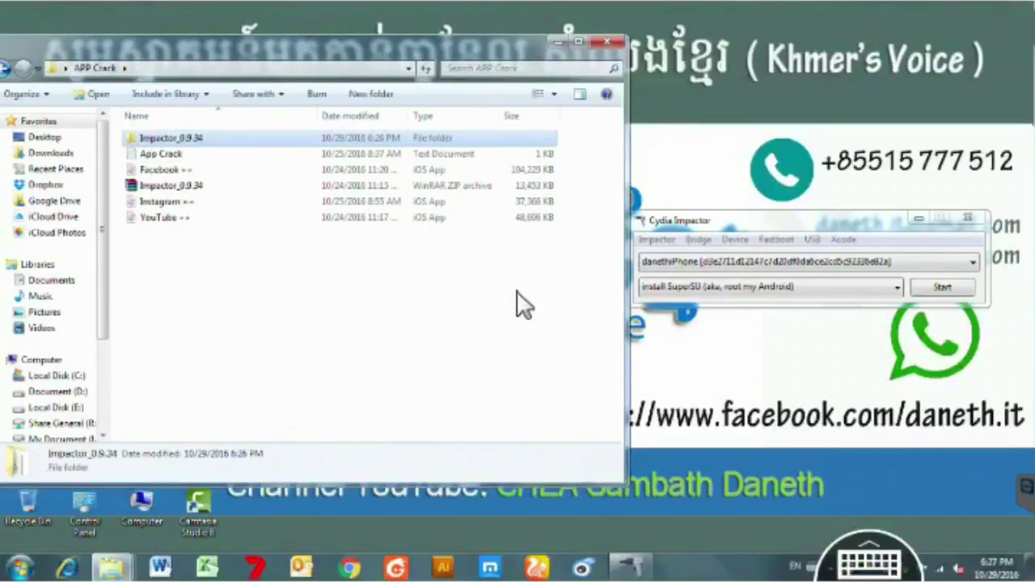
{"action": "key", "text": "alt+Tab"}
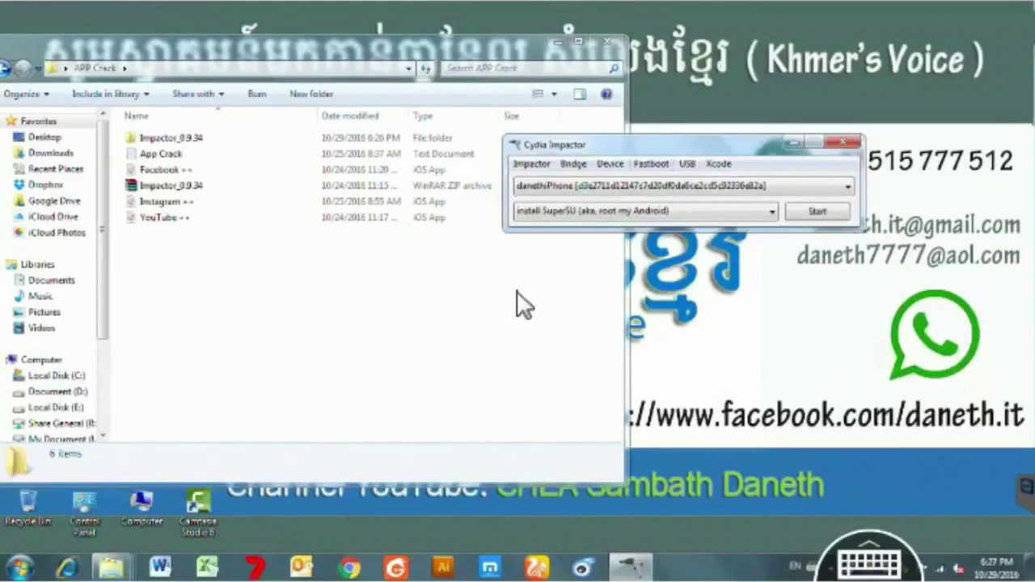
{"action": "key", "text": "alt+Down"}
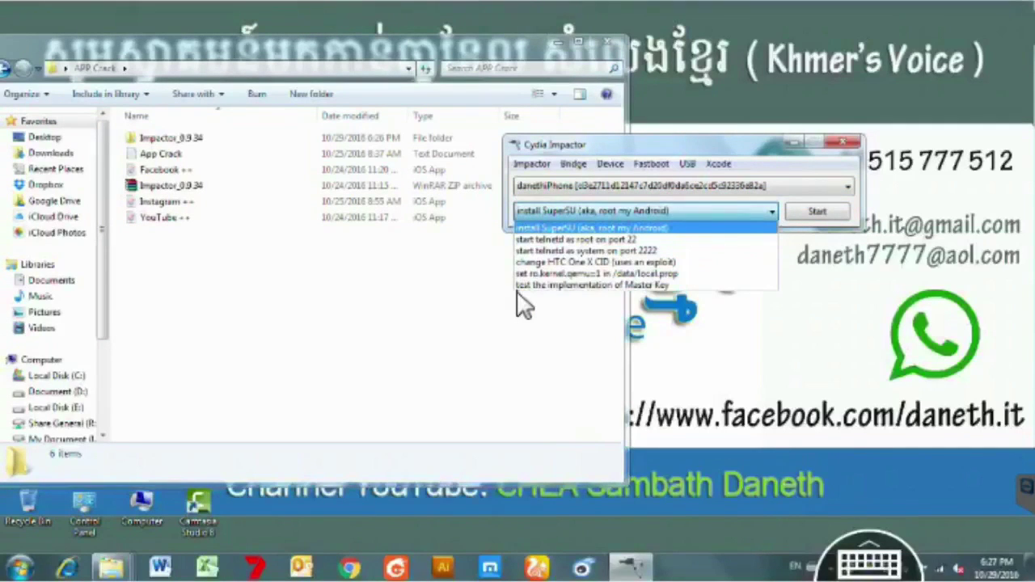
Step: Dismiss the device action list and drop the Facebook ++ IPA onto Cydia Impactor
{"action": "left_click", "coordinate": [524, 305]}
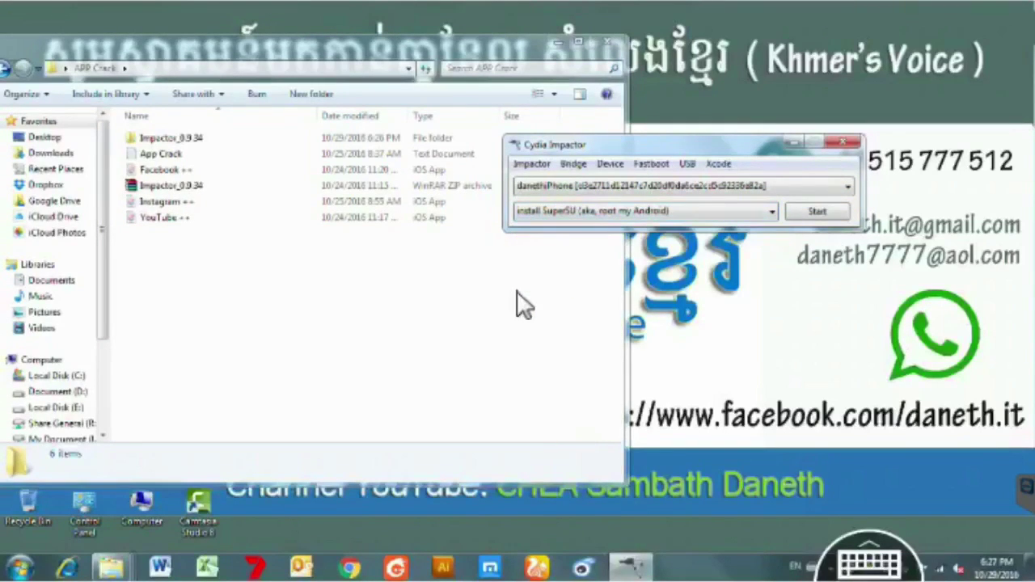
{"action": "mouse_move", "coordinate": [162, 170]}
{"action": "left_mouse_down"}
{"action": "mouse_move", "coordinate": [599, 234]}
{"action": "mouse_move", "coordinate": [526, 223]}
{"action": "left_mouse_up"}
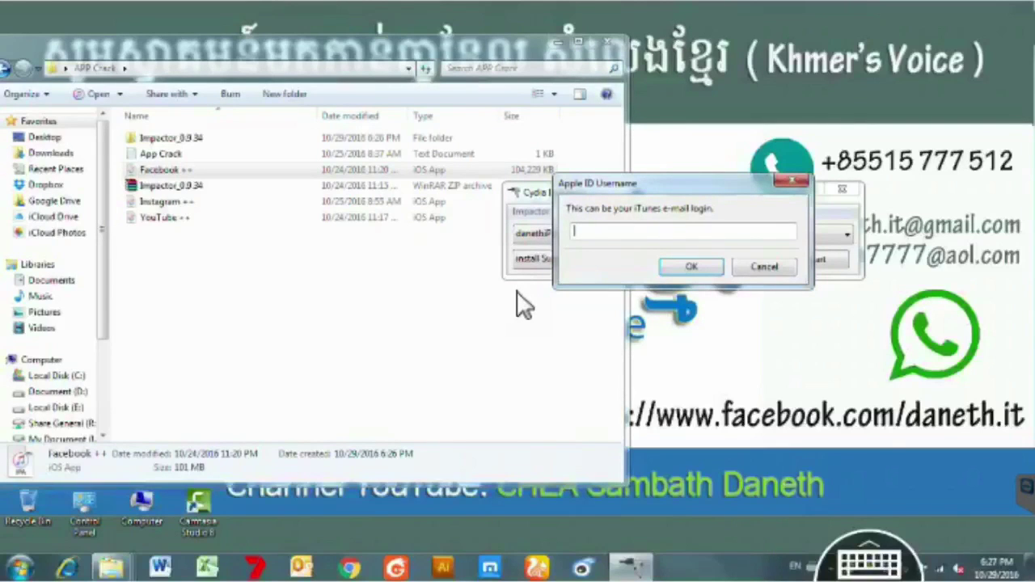
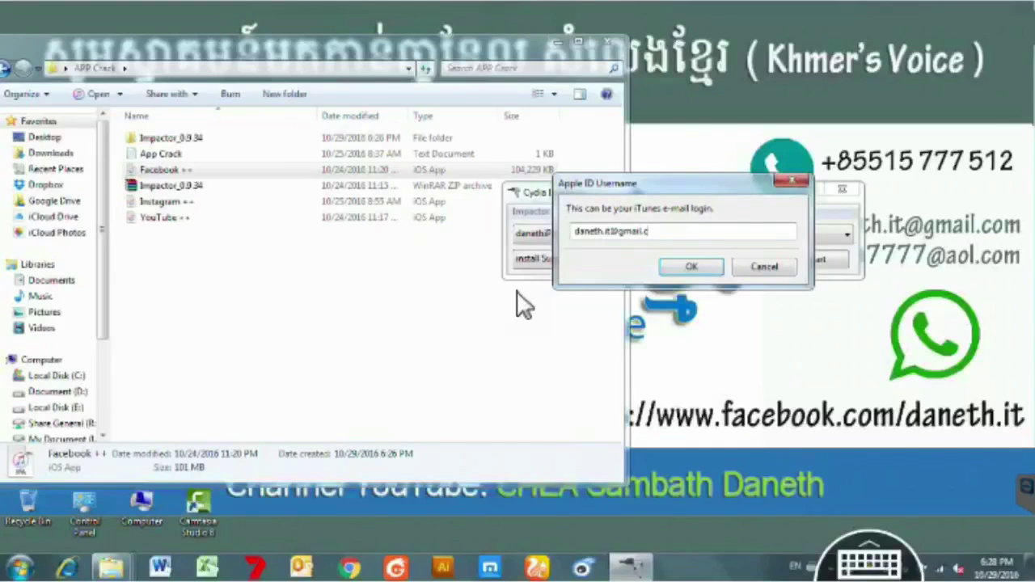
Step: Enter the Apple ID e-mail address as the username and confirm it
{"action": "key", "text": "ctrl+shift+Left"}
{"action": "key", "text": "ctrl+shift+Left"}
{"action": "key", "text": "ctrl+shift+Left"}
{"action": "key", "text": "ctrl+shift+Left"}
{"action": "key", "text": "ctrl+shift+Left"}
{"action": "key", "text": "ctrl+shift+Left"}
{"action": "key", "text": "ctrl+shift+Left"}
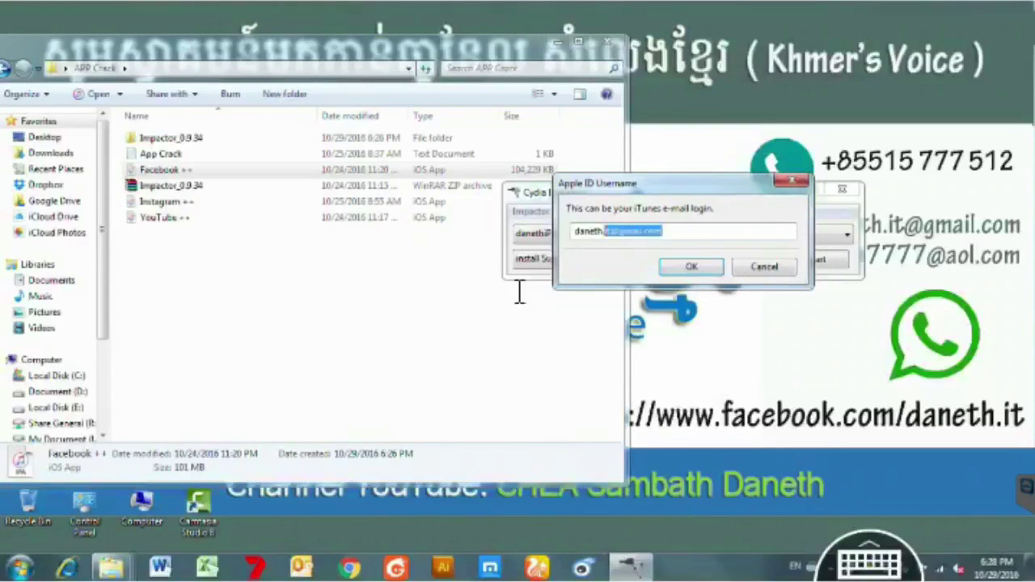
{"action": "key", "text": "Return"}
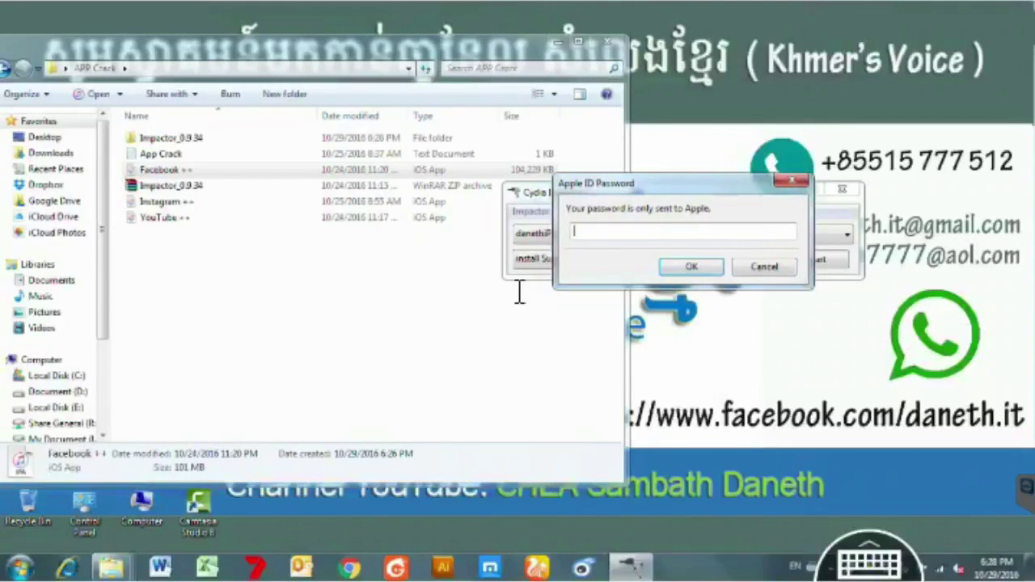
Step: Submit the Apple ID password and accept the Apple Developer certificate-revocation warning
{"action": "type", "text": "*******"}
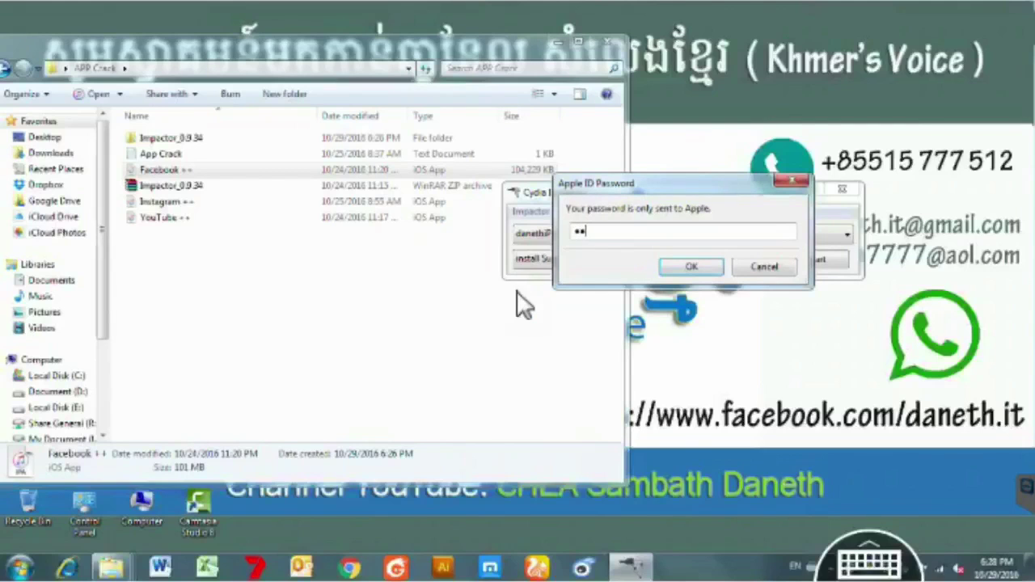
{"action": "type", "text": "****"}
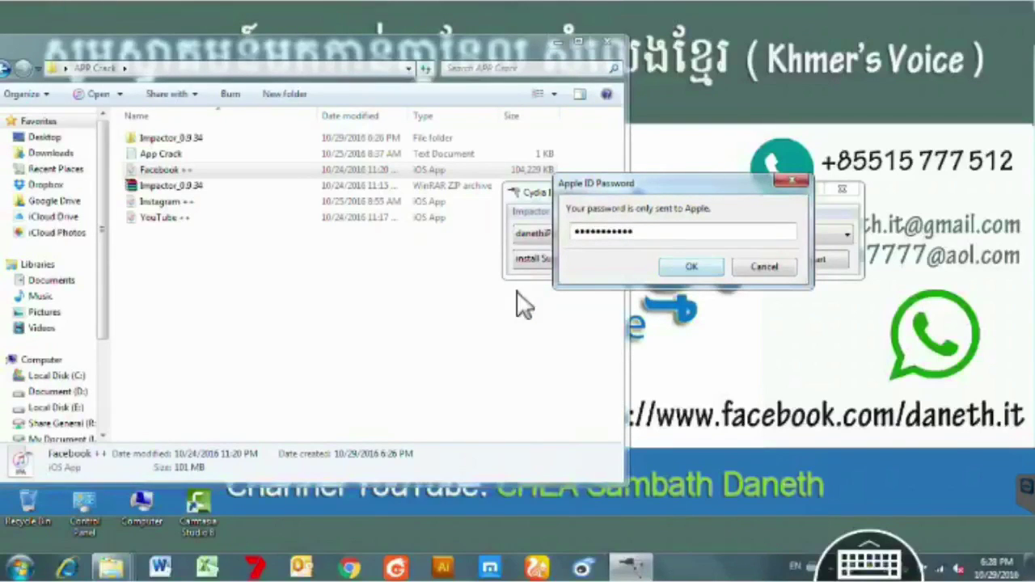
{"action": "key", "text": "Return"}
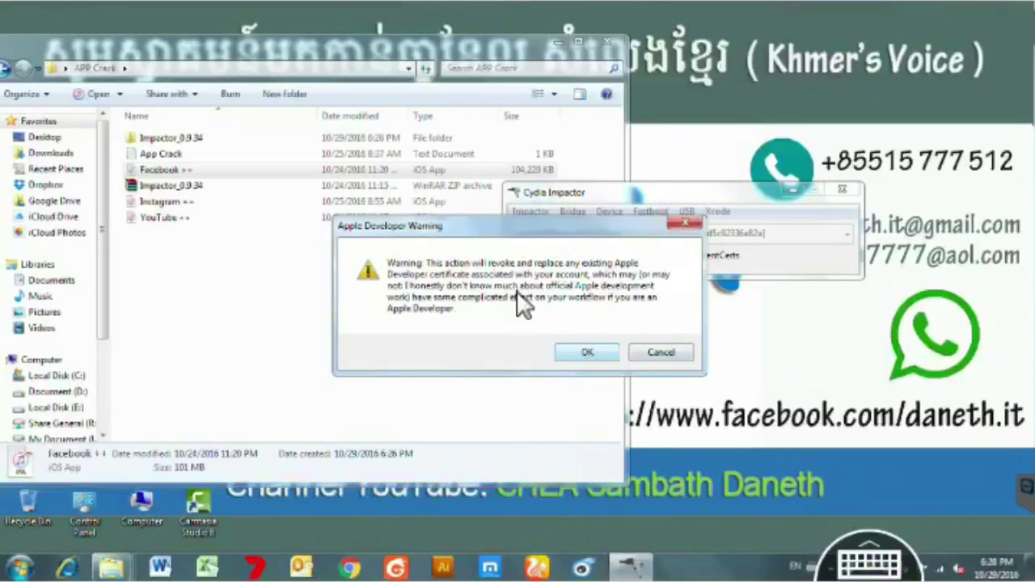
{"action": "key", "text": "Return"}
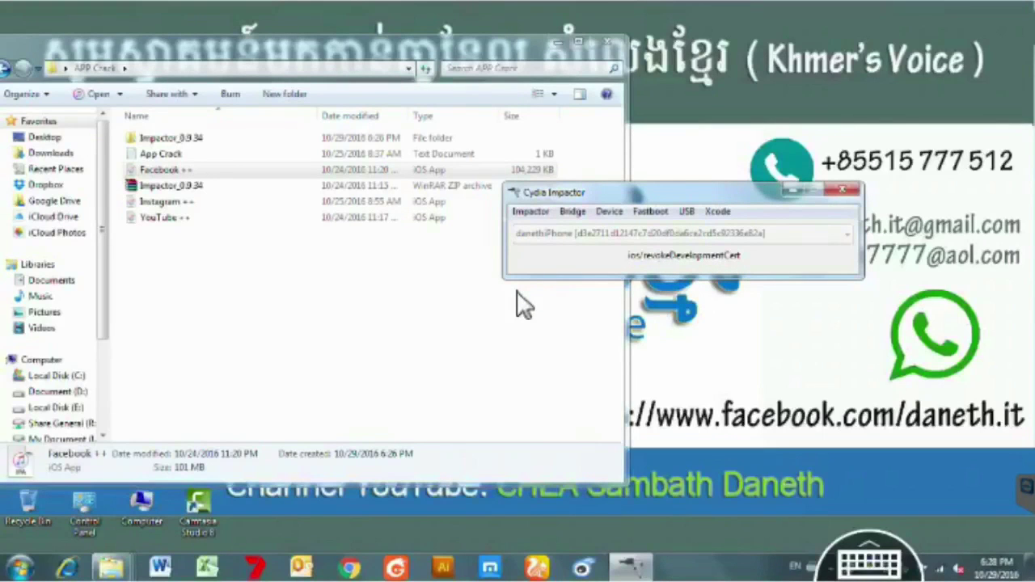